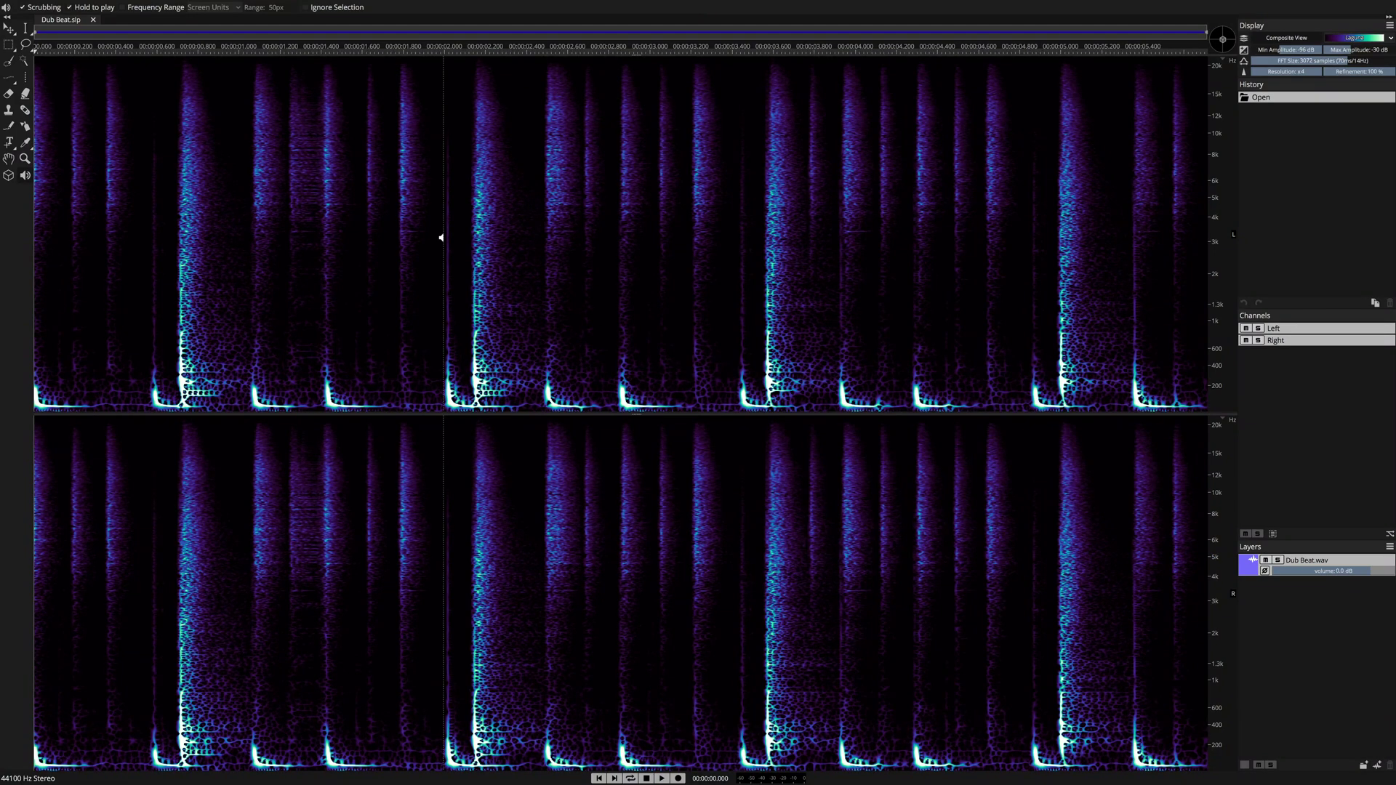
- Audition the beat from about 2 seconds, then enable 2000 Hz Frequency Range and replay it
drag(441, 237, 443, 238)
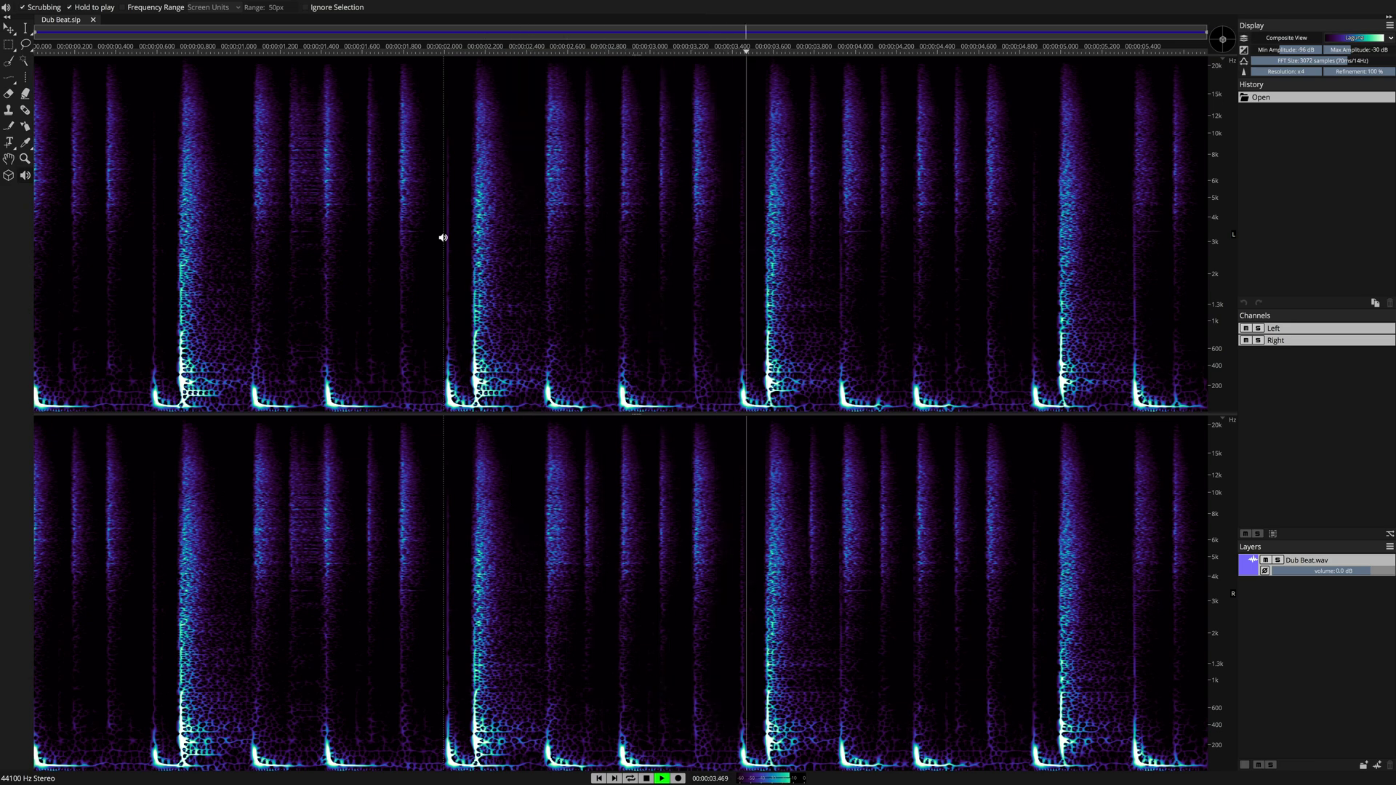
drag(443, 237, 441, 238)
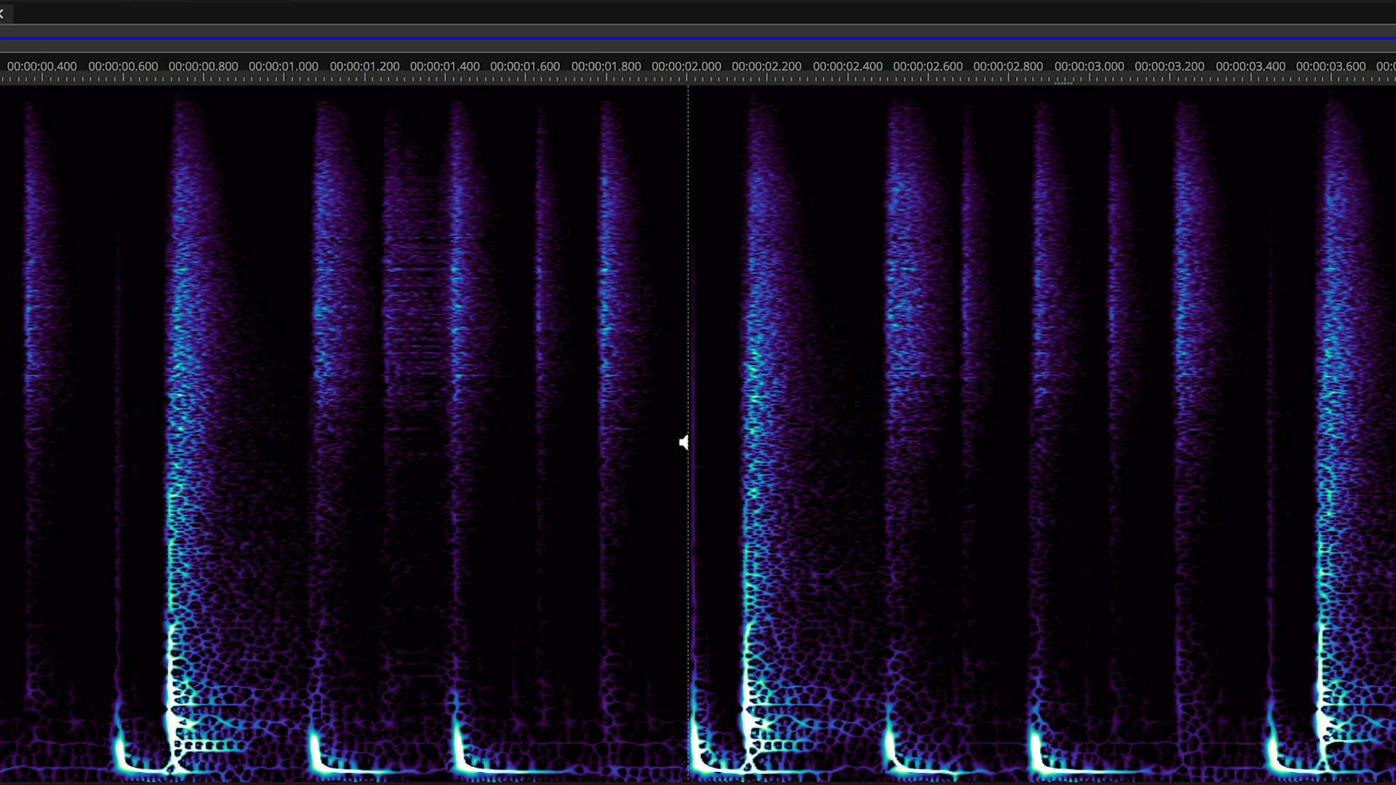
click(684, 442)
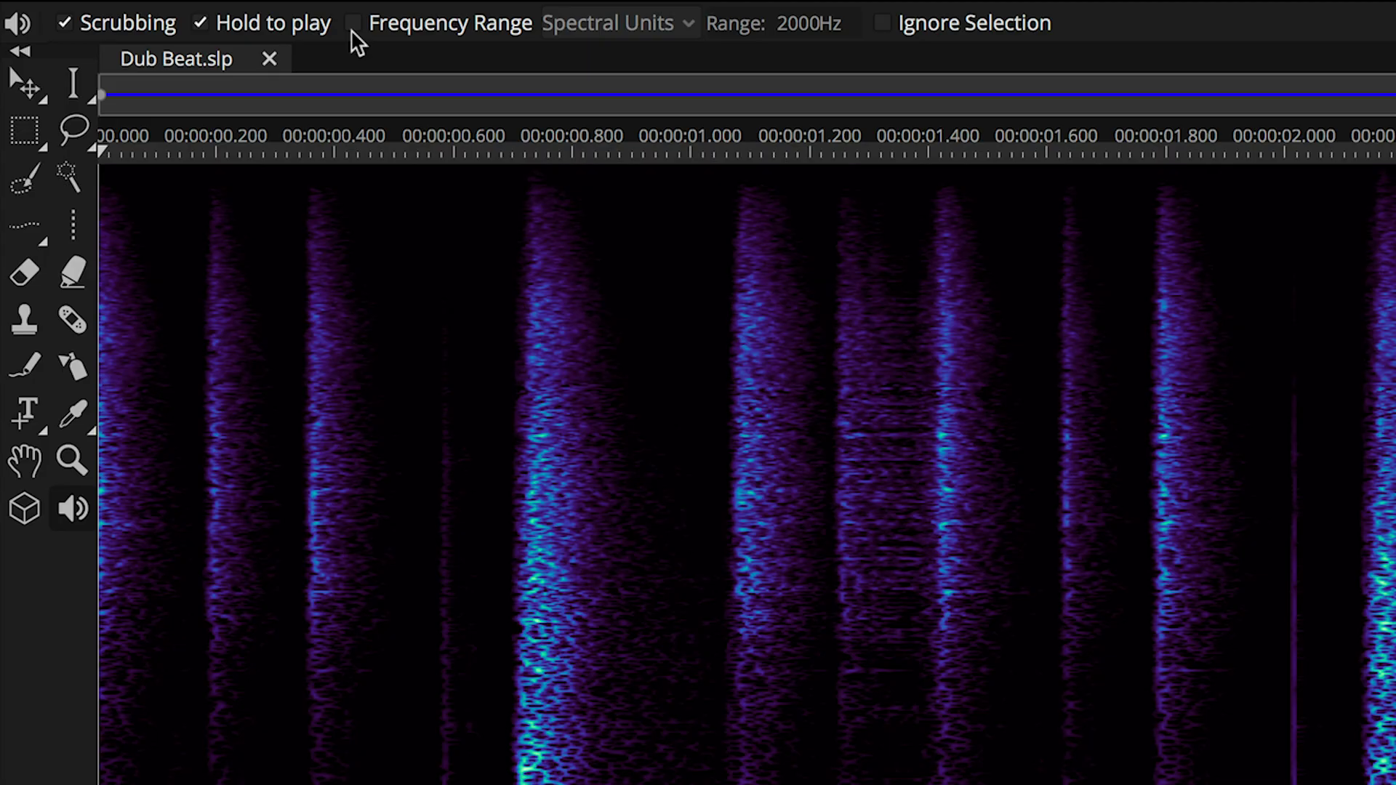
click(349, 25)
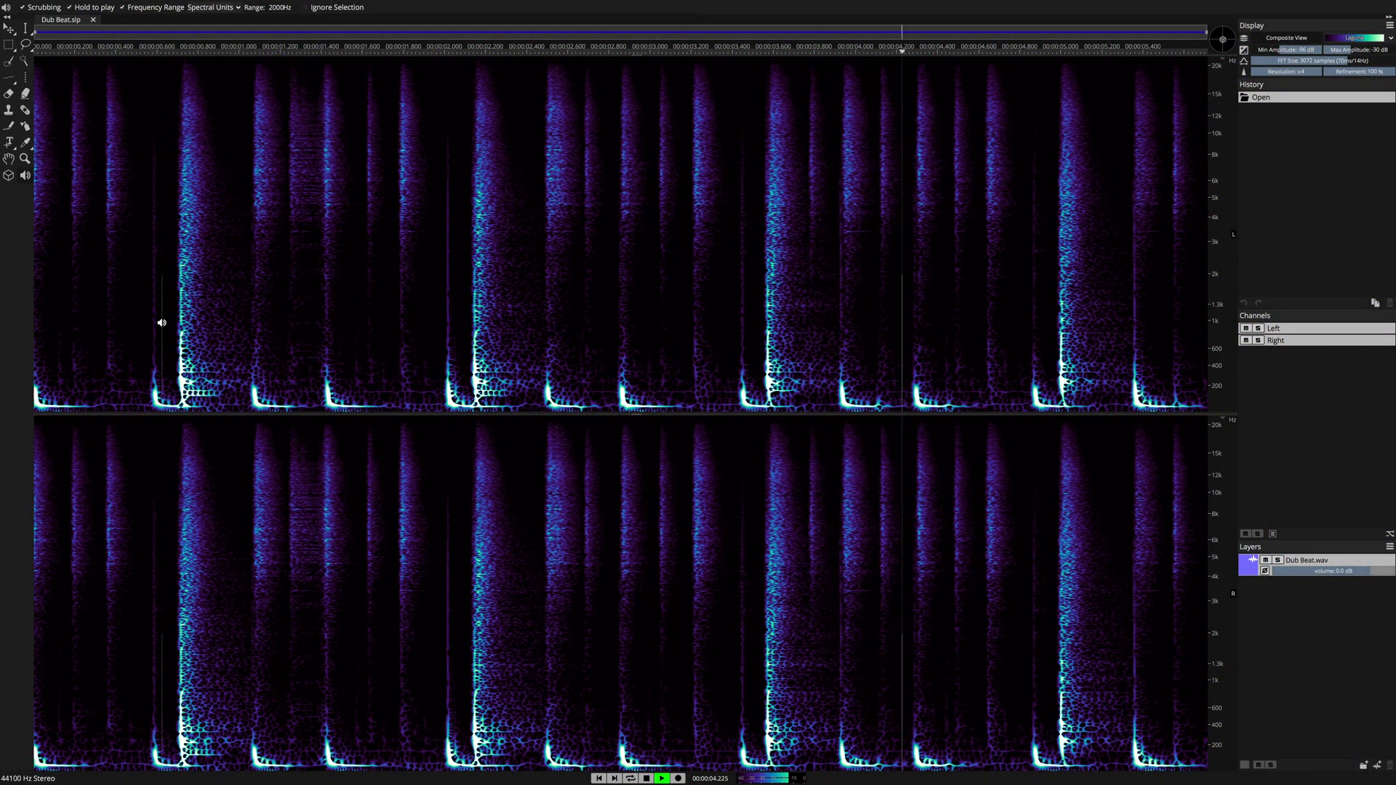
click(161, 275)
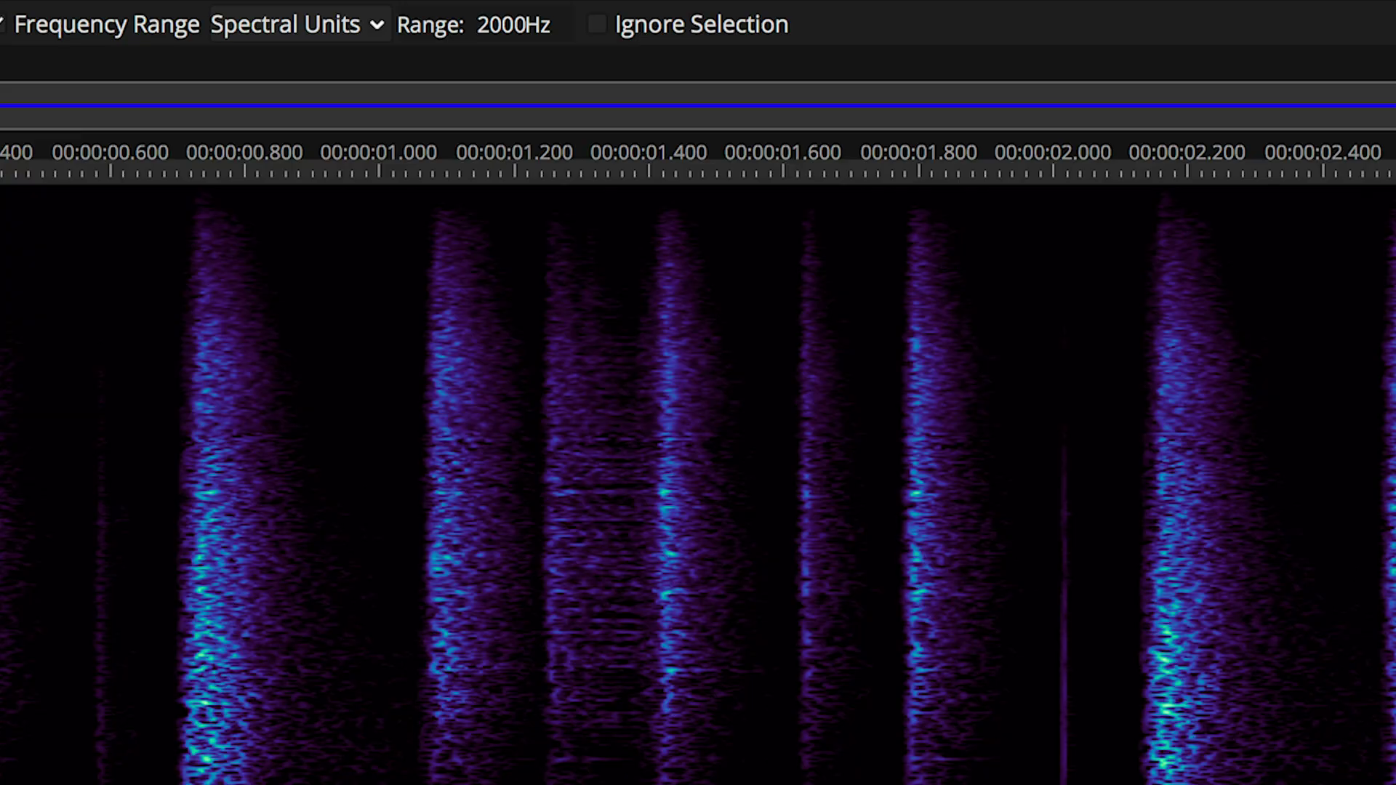
- Set the Playback tool's Range value to 1000 Hz
drag(513, 24, 567, 24)
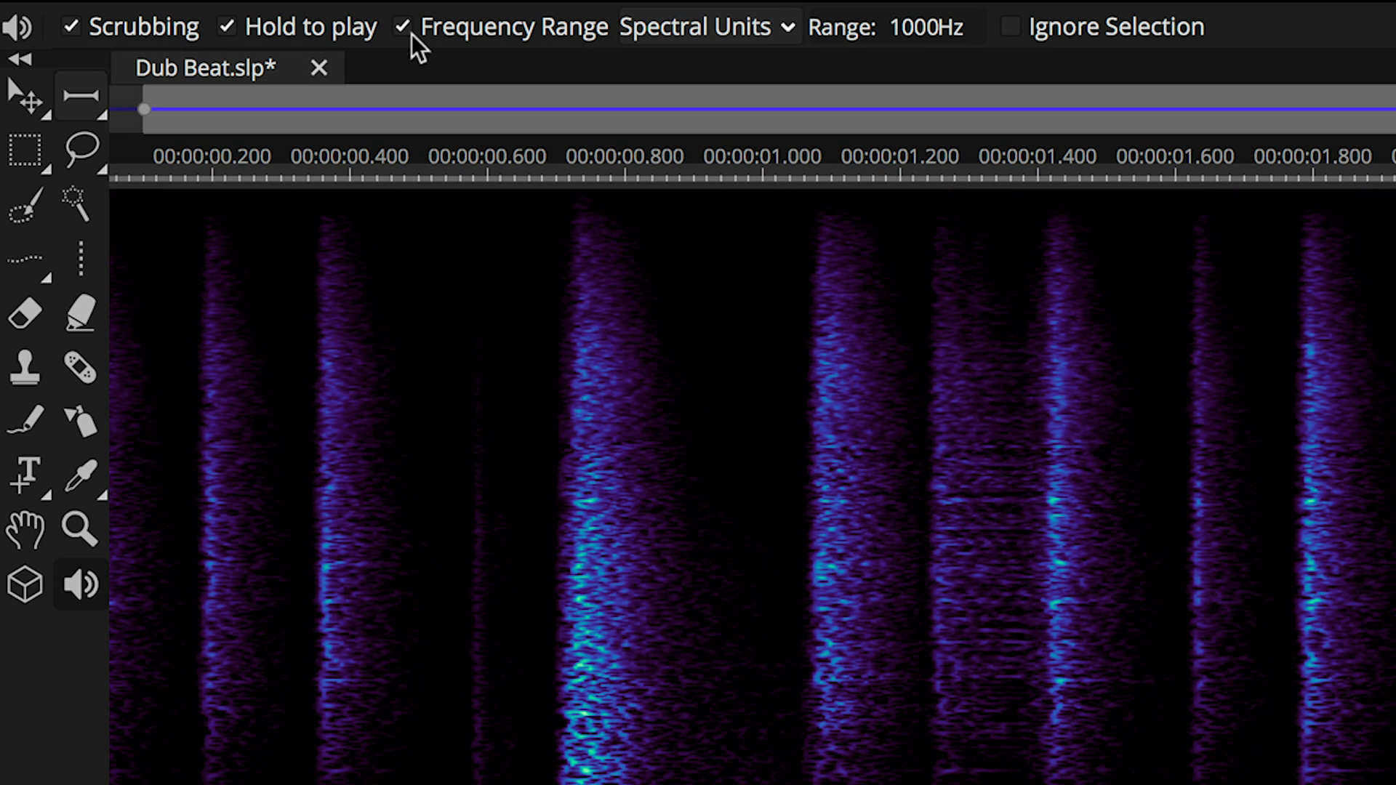
- Switch off Frequency Range in the Playback tool options
click(402, 26)
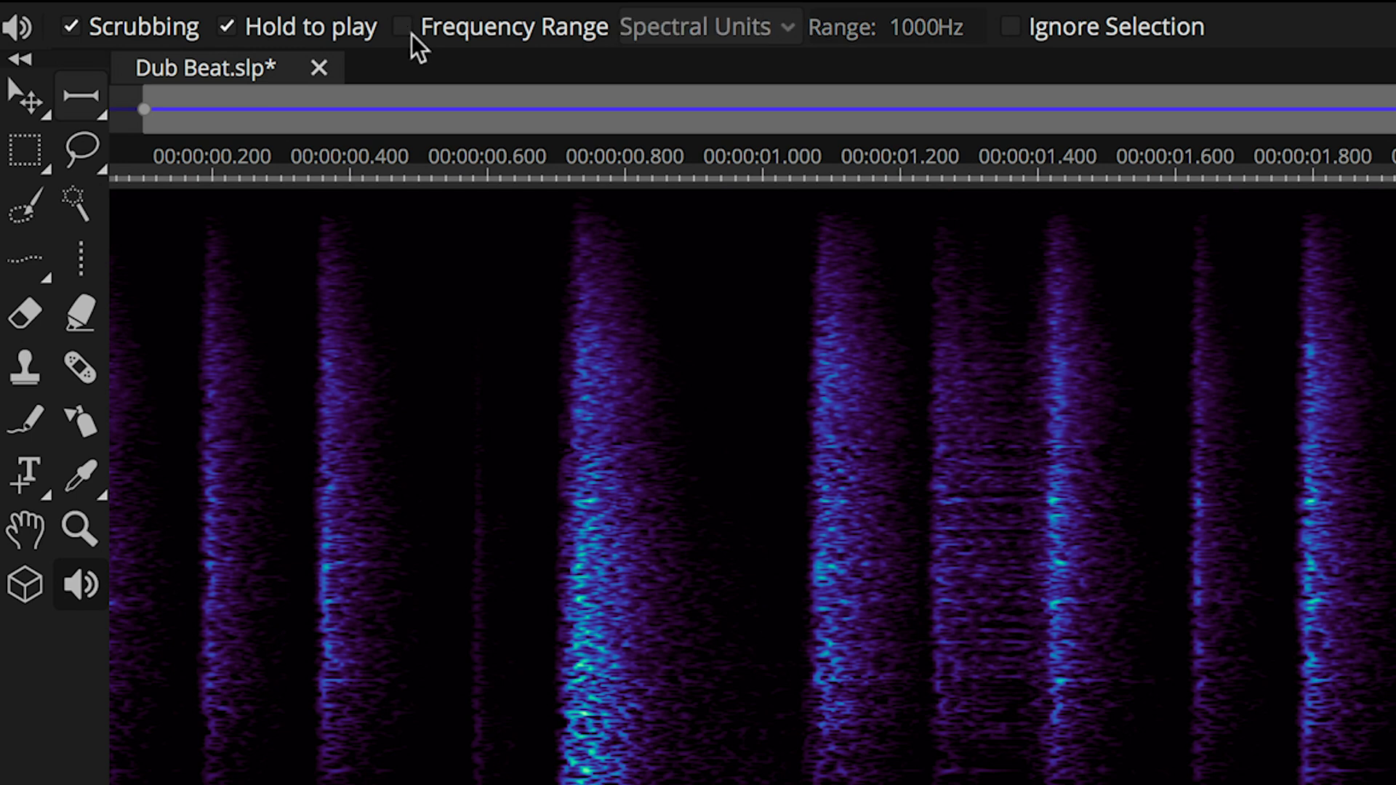